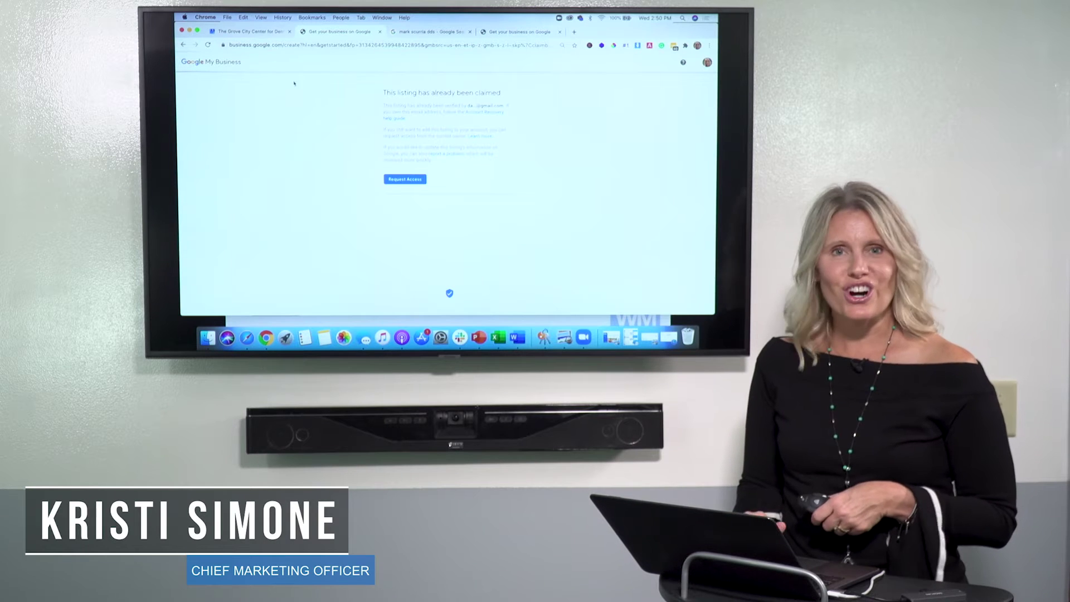
- Switch to the slide presentation and follow the practice's link on the "3 Steps Developing Your GMB Strategy" slide
key("super+Tab")
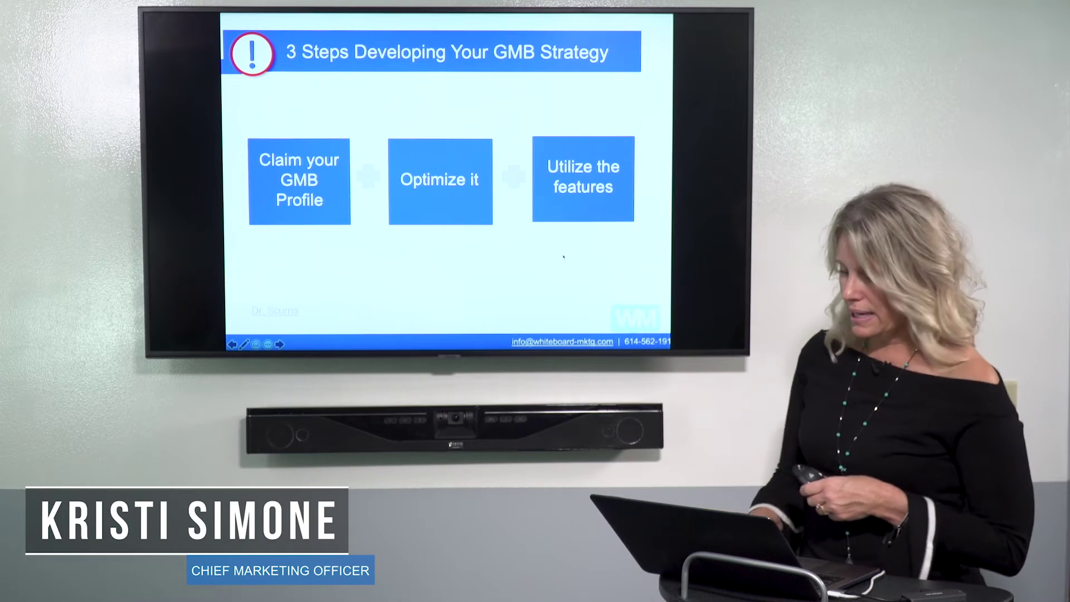
key("Page_Down")
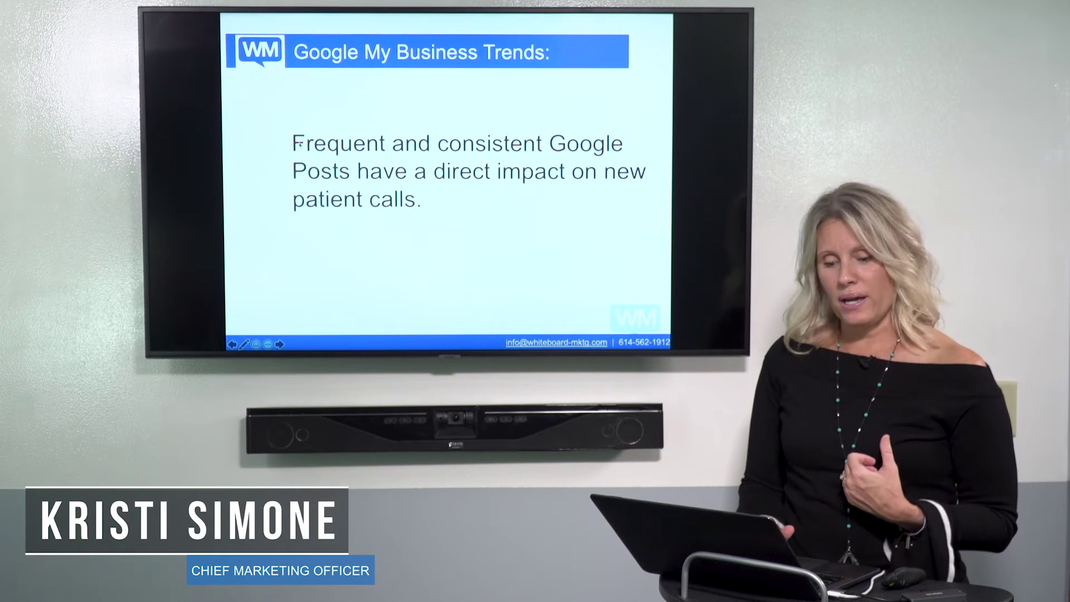
key("Right")
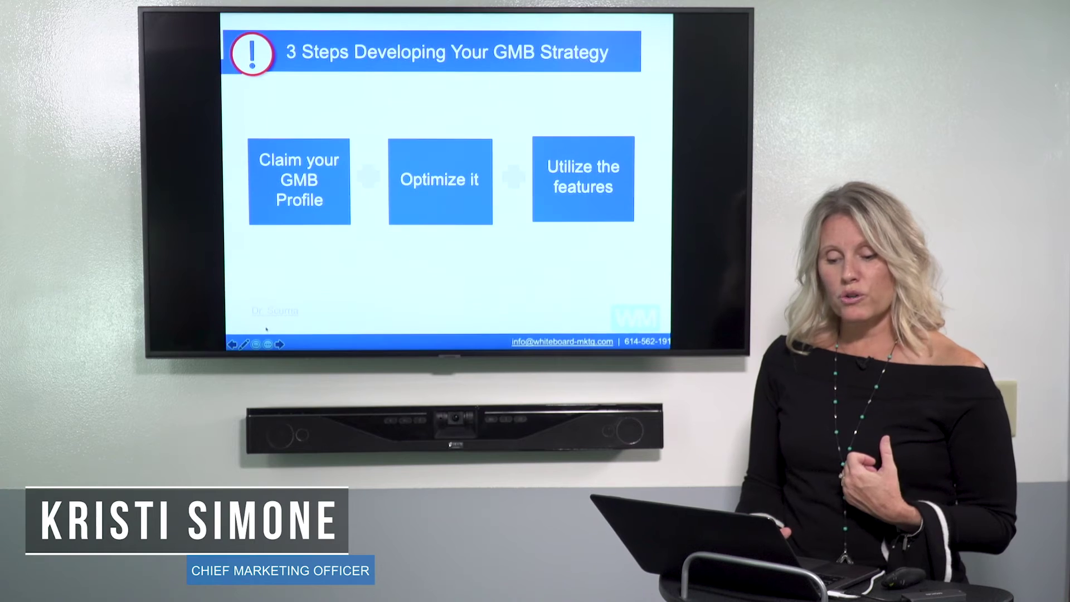
left_click(268, 311)
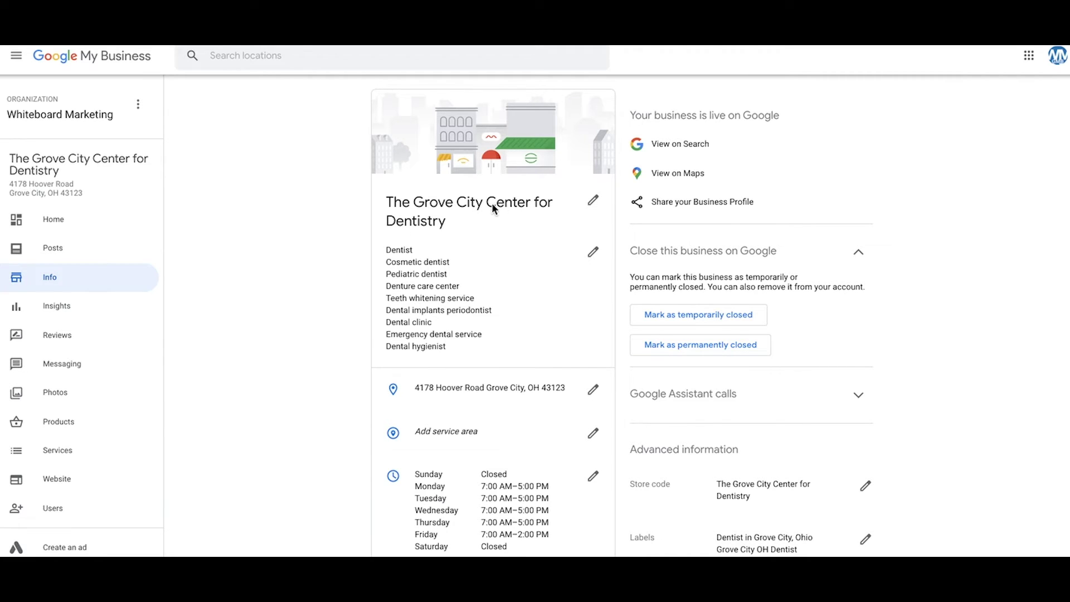
- Examine the business info for The Grove City Center for Dentistry, including categories, address, hours, contact details, links and services
scroll(415, 346, "down", 2)
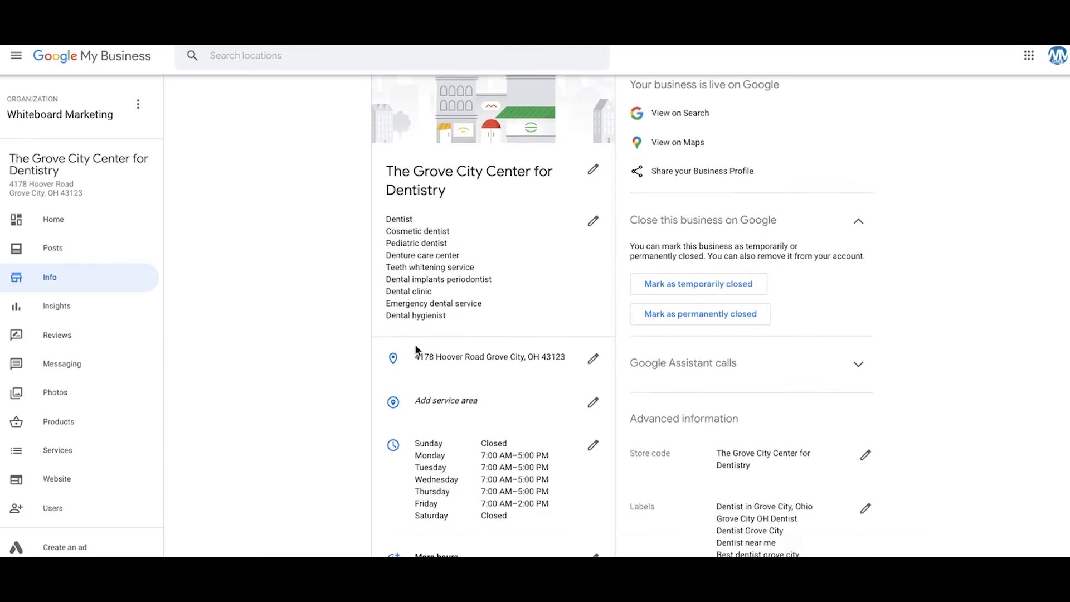
scroll(496, 283, "down", 1)
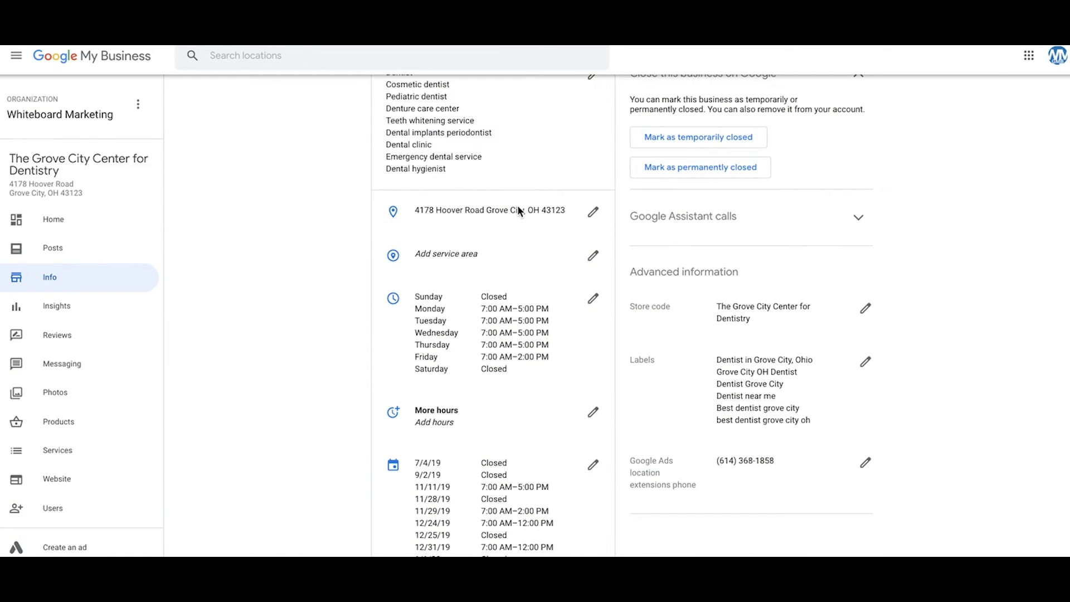
scroll(513, 333, "down", 2)
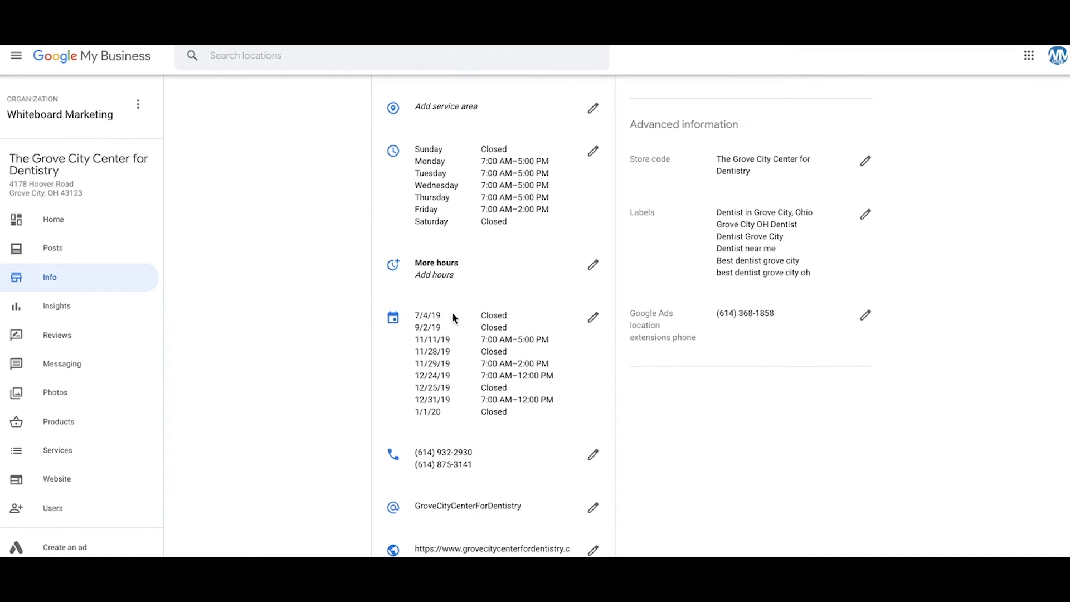
scroll(482, 350, "down", 3)
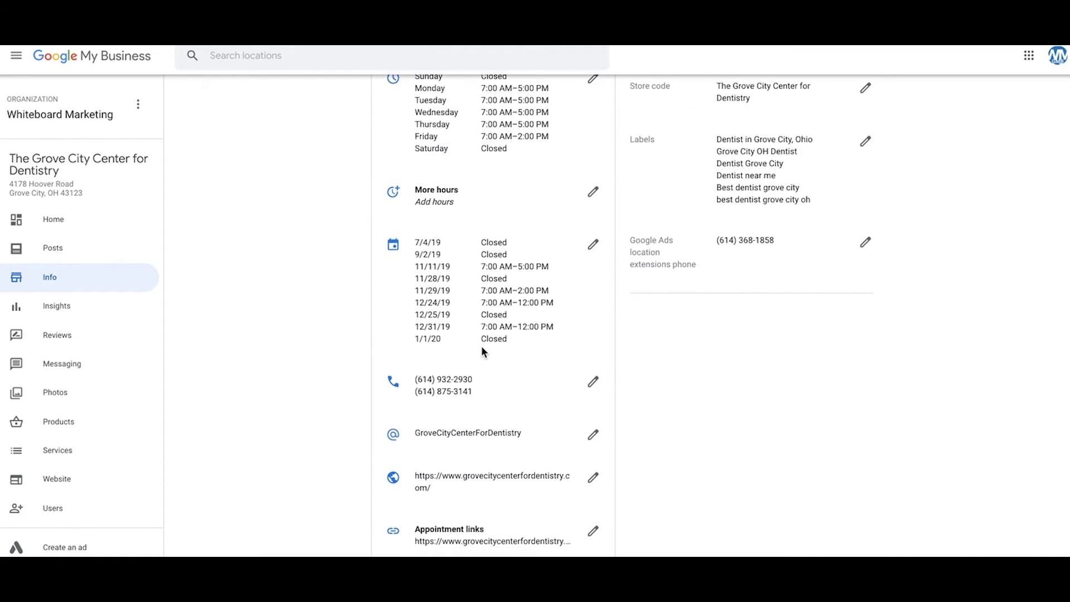
scroll(483, 351, "down", 1)
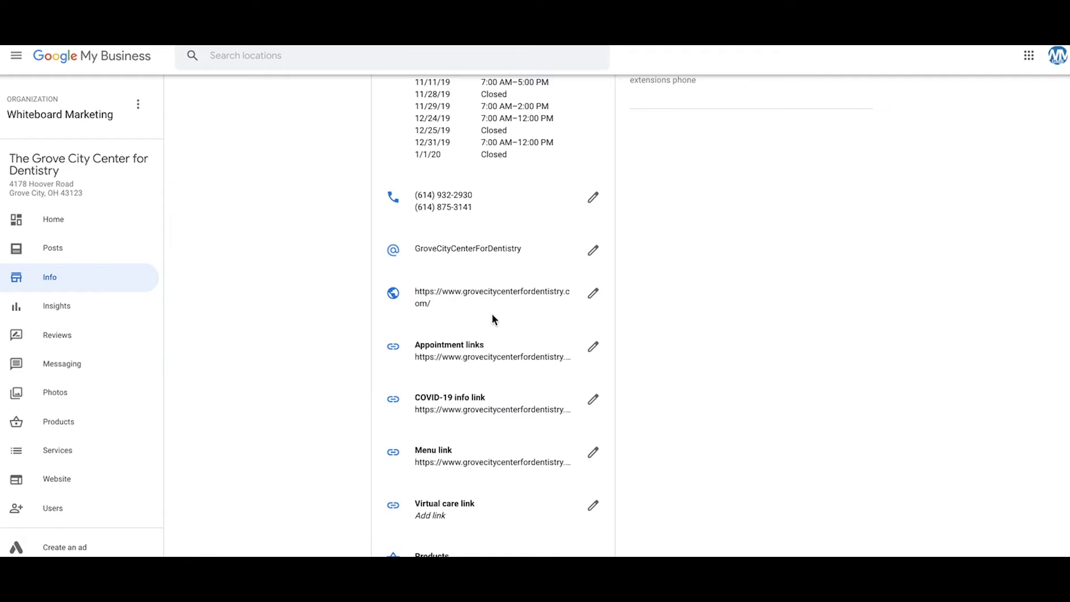
scroll(504, 399, "down", 1)
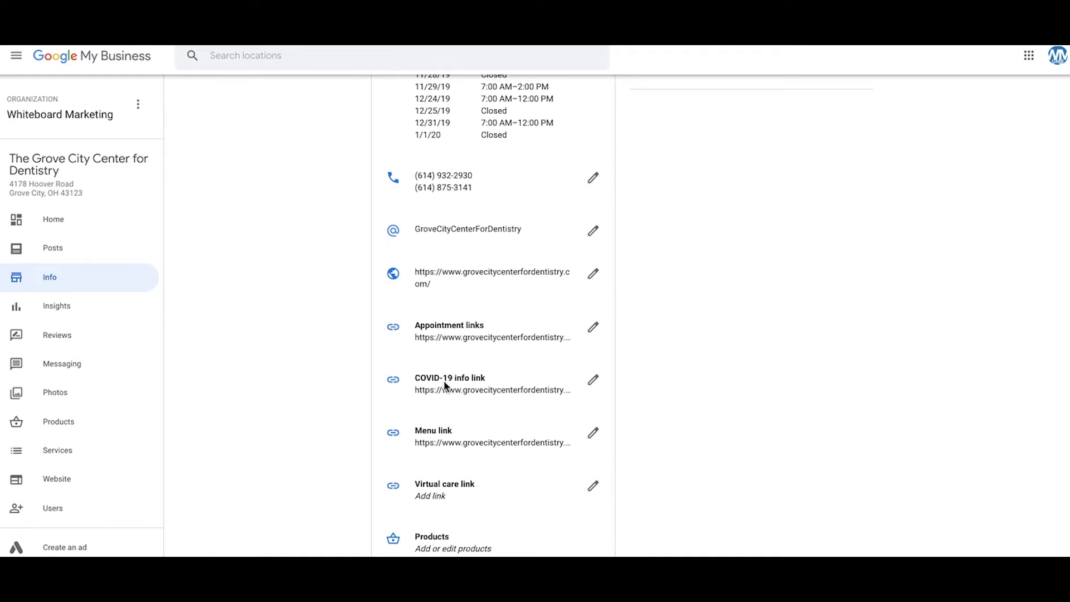
scroll(472, 382, "down", 1)
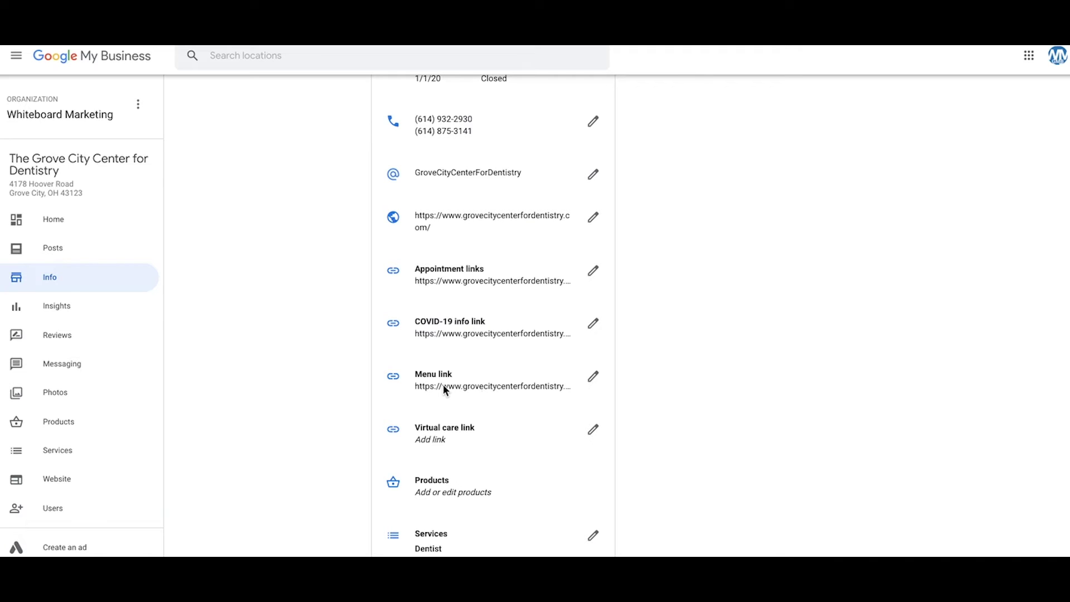
scroll(510, 385, "down", 1)
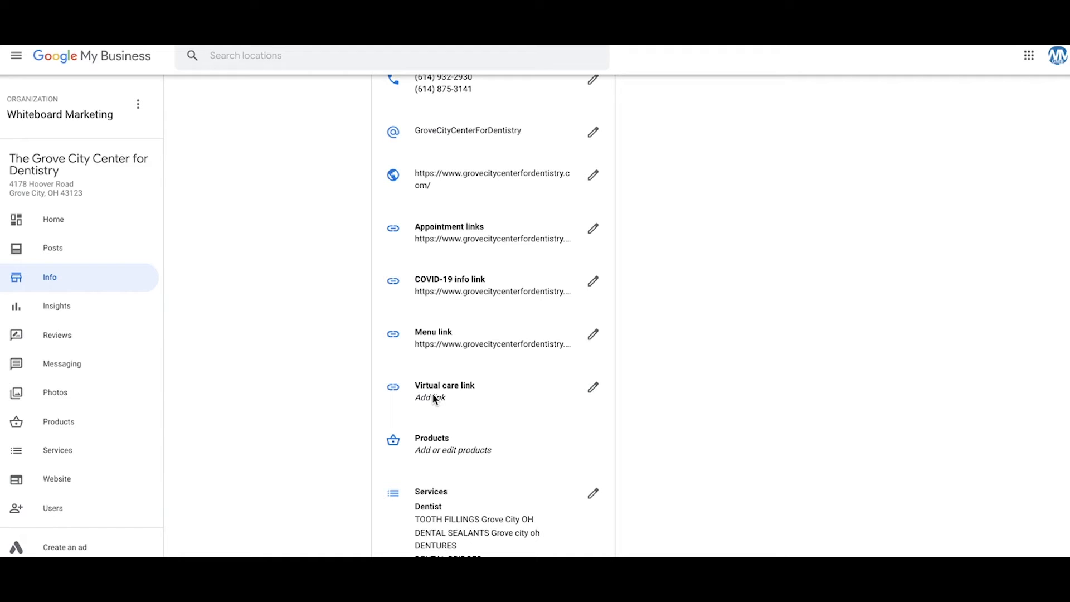
scroll(434, 396, "down", 4)
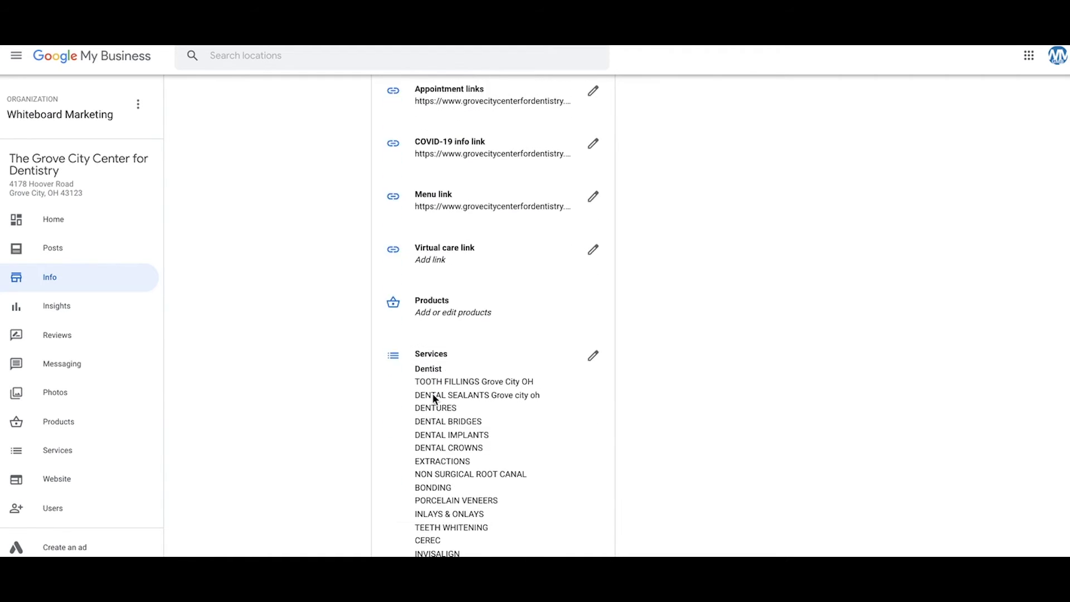
scroll(444, 439, "down", 3)
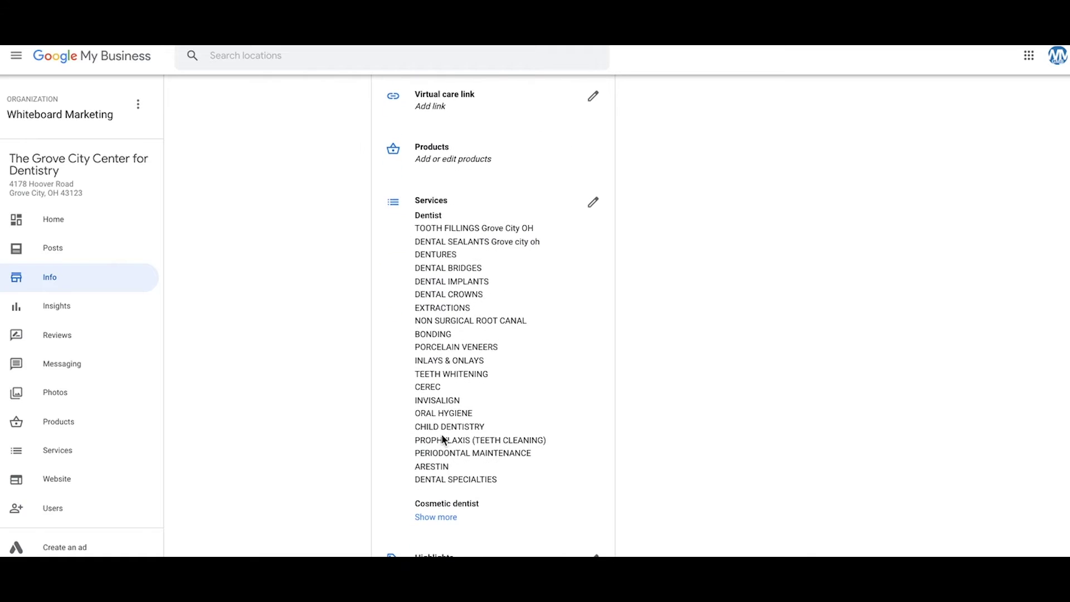
scroll(445, 439, "down", 6)
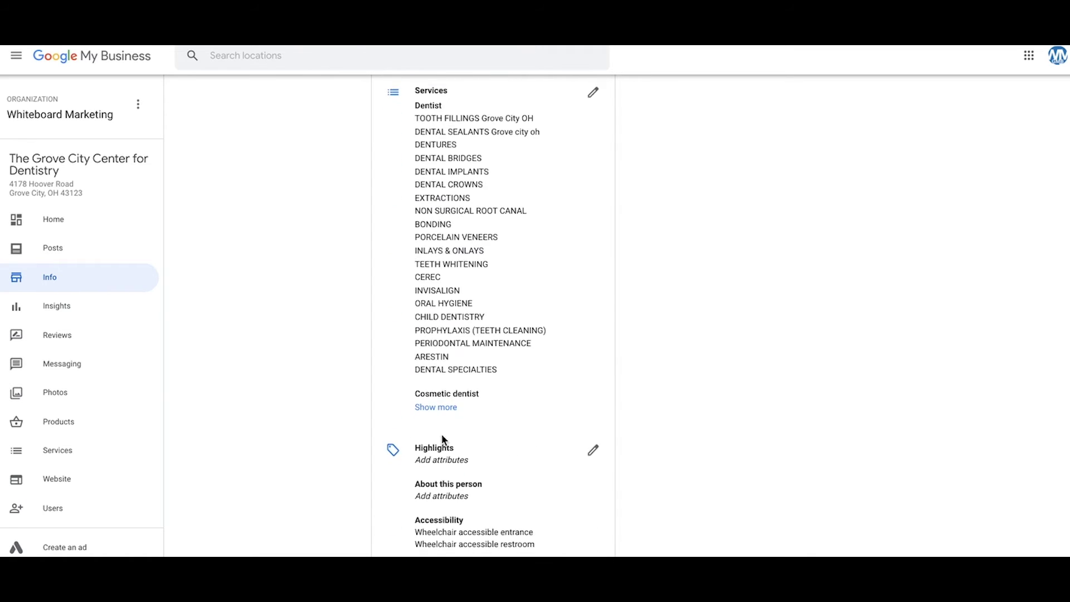
- Open the business profile's attributes for editing and set the practitioner gender to Male
scroll(444, 440, "down", 1)
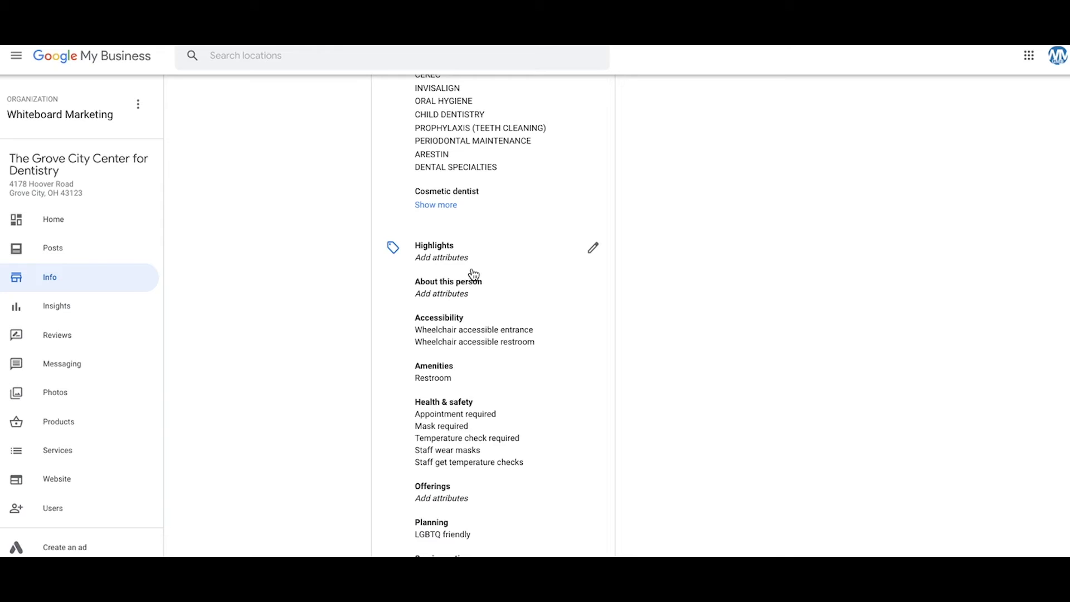
left_click(593, 247)
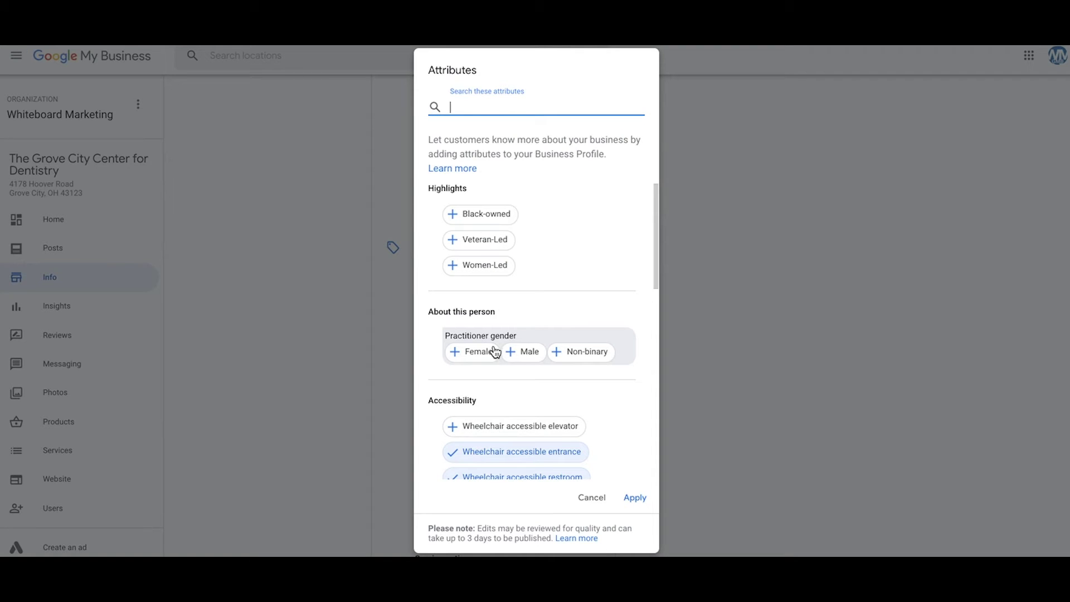
left_click(522, 356)
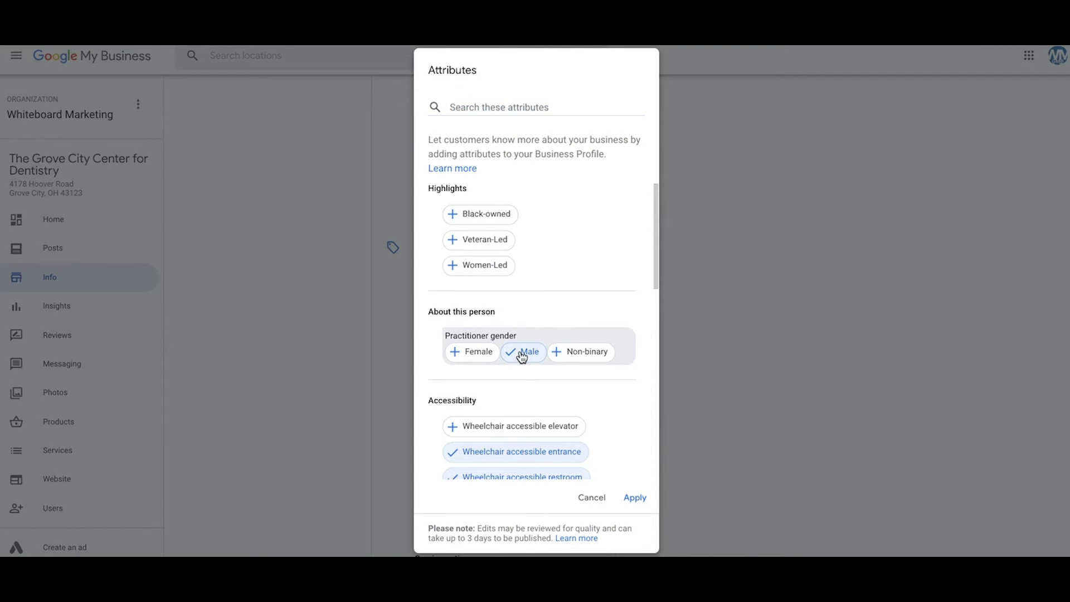
- Add the Teeth whitening offering and the Accepts new patients planning attribute, and apply the attribute changes
scroll(522, 356, "down", 2)
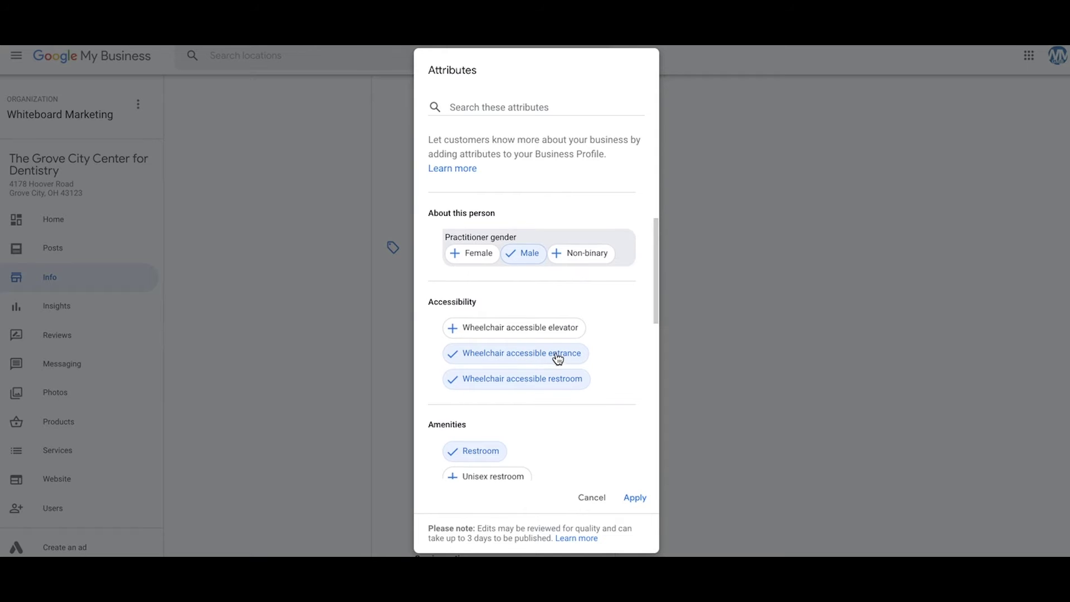
scroll(558, 357, "down", 3)
scroll(557, 356, "down", 3)
scroll(556, 359, "up", 1)
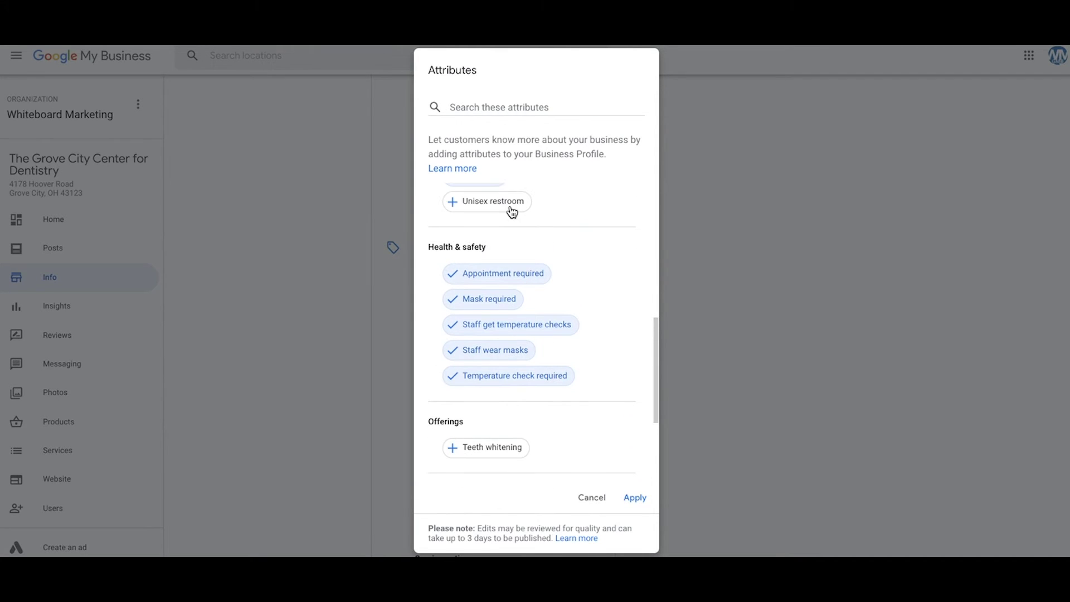
left_click(488, 447)
scroll(488, 444, "down", 3)
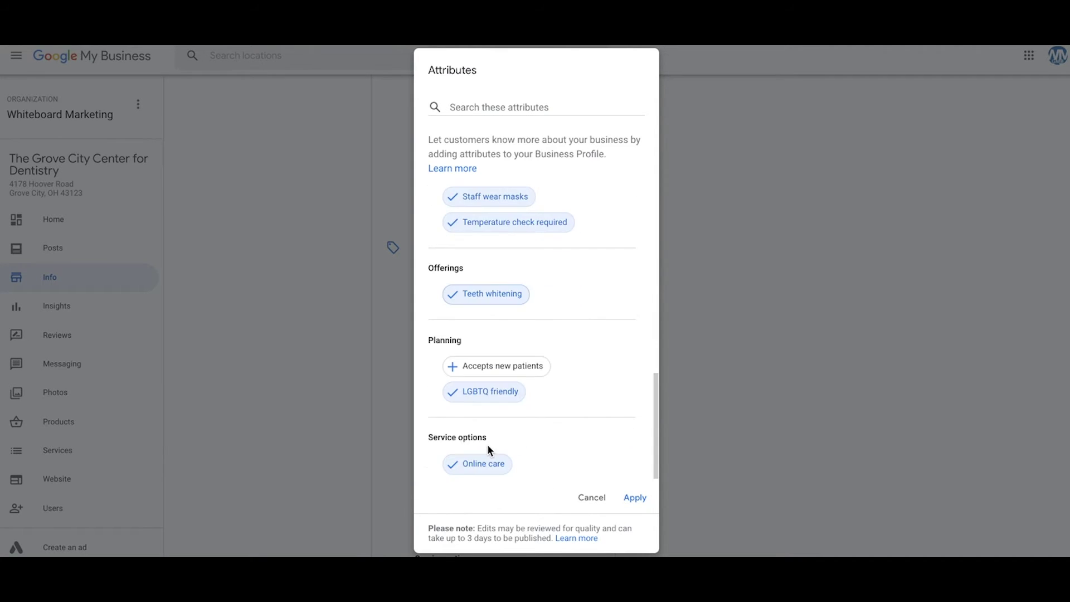
left_click(486, 372)
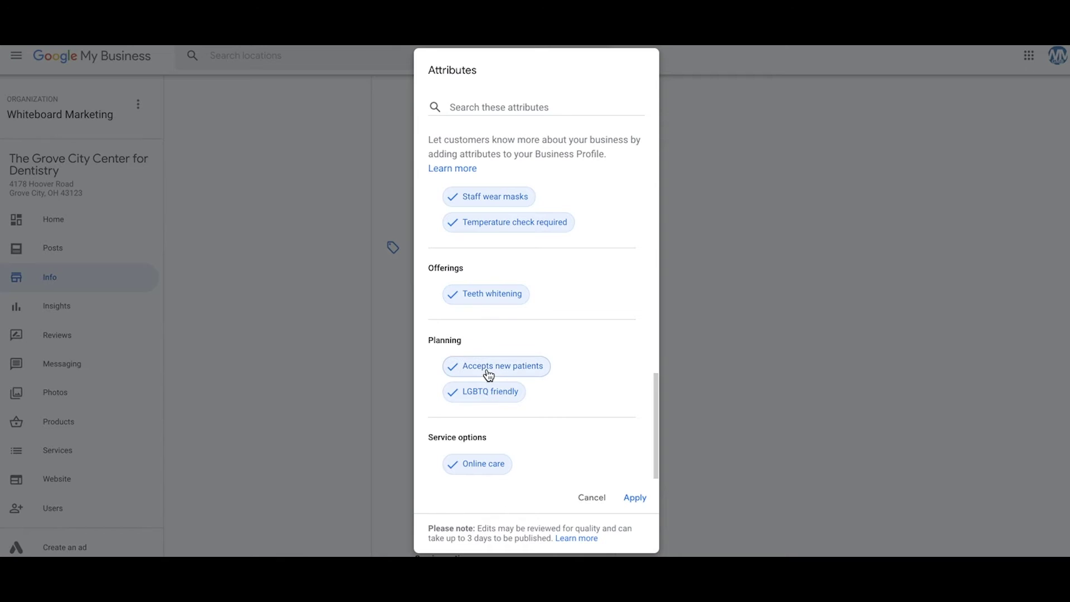
left_click(636, 498)
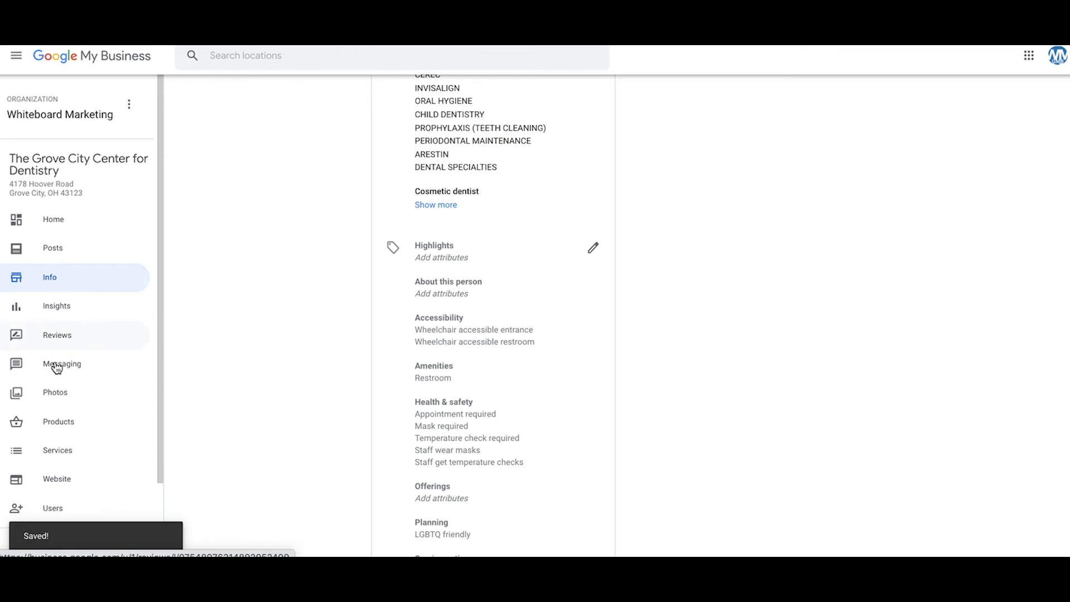
- View the business's photo gallery overview and its customer reviews with the owner's replies
left_click(55, 393)
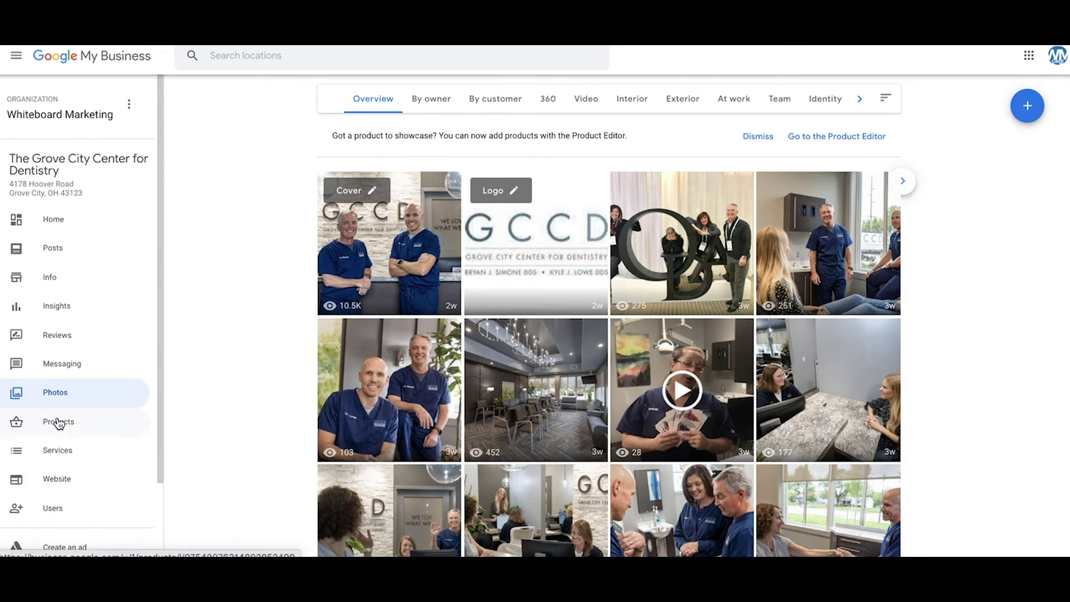
left_click(54, 334)
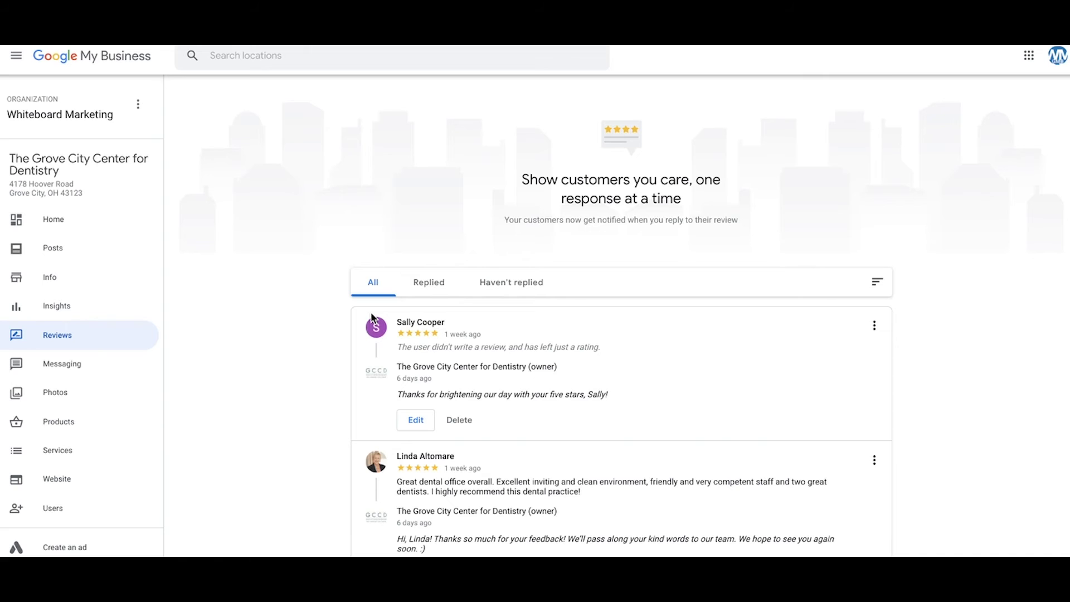
- Look over the home dashboard's performance, latest post and review summaries, and open the business's posts
left_click(50, 222)
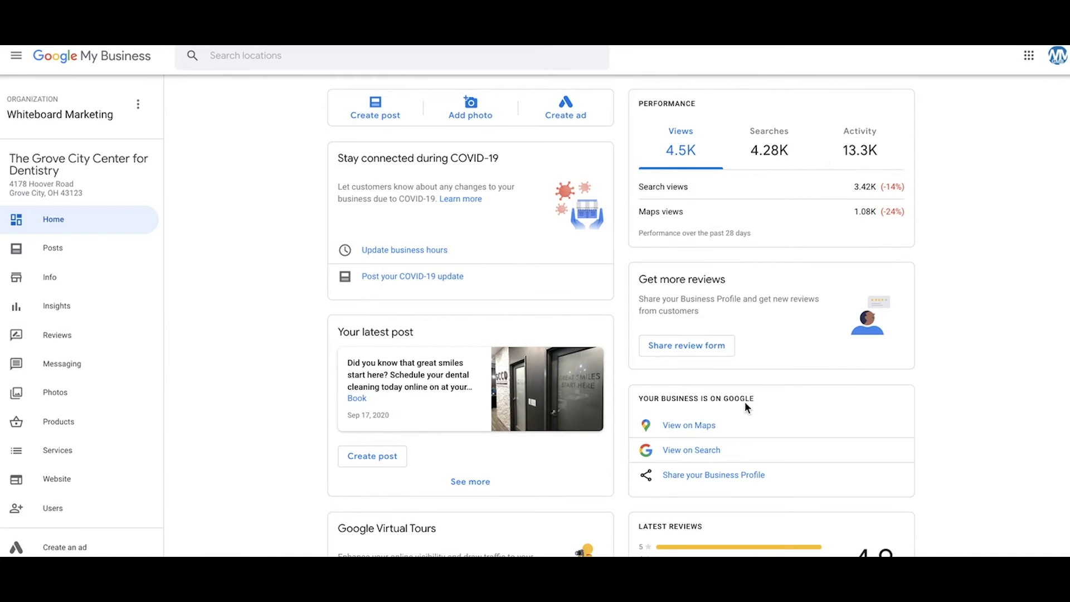
scroll(745, 401, "down", 1)
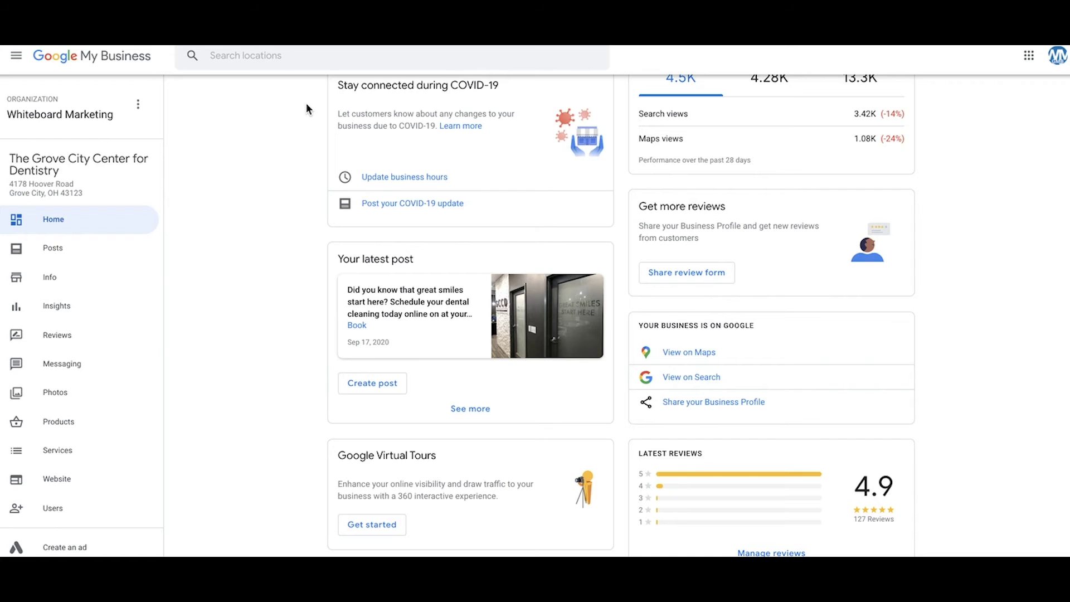
scroll(306, 108, "up", 2)
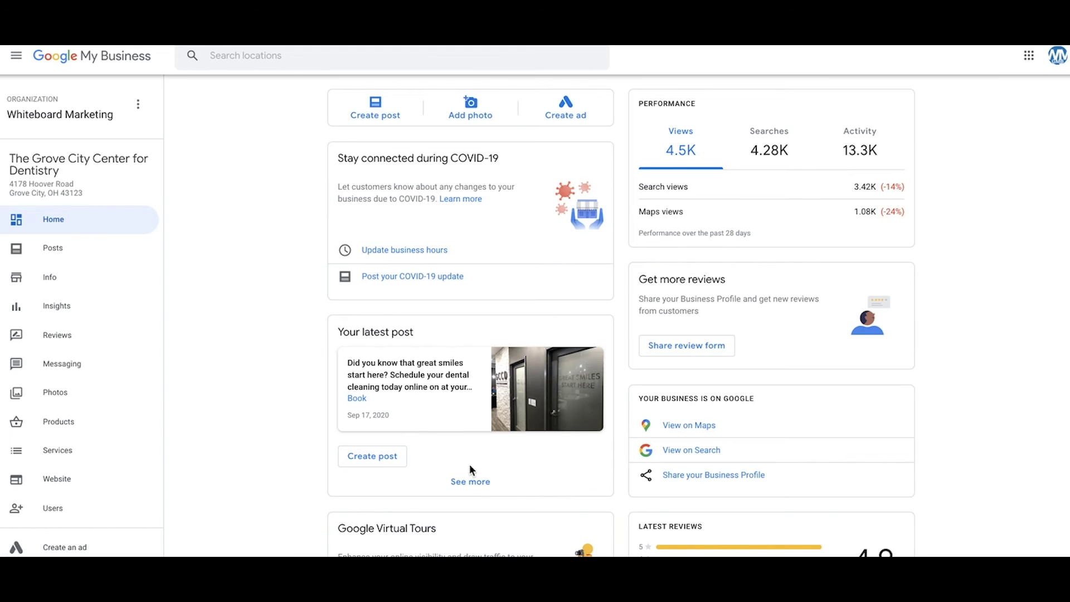
left_click(28, 253)
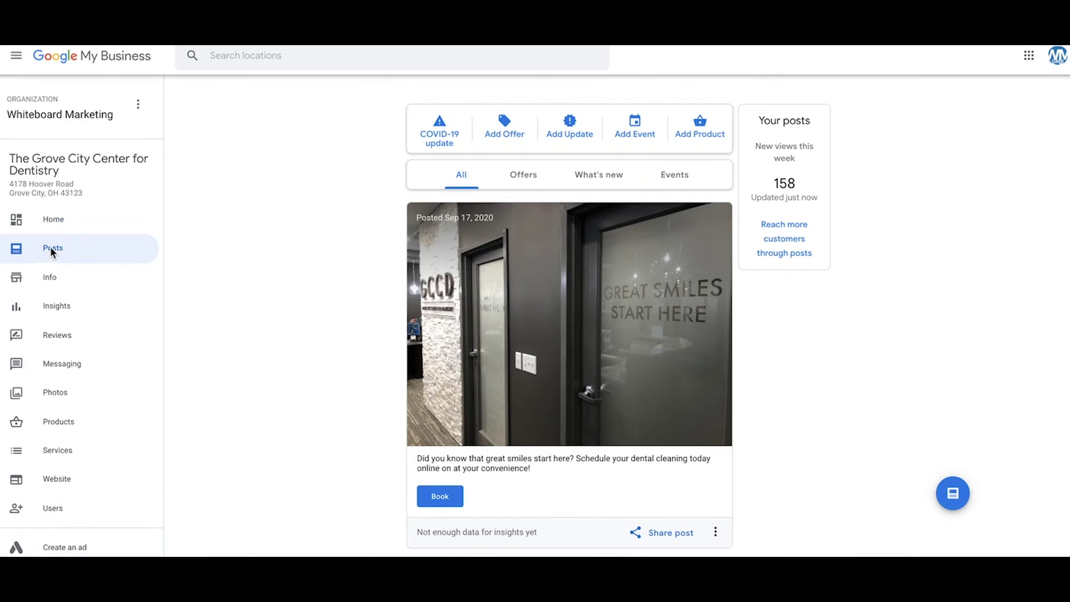